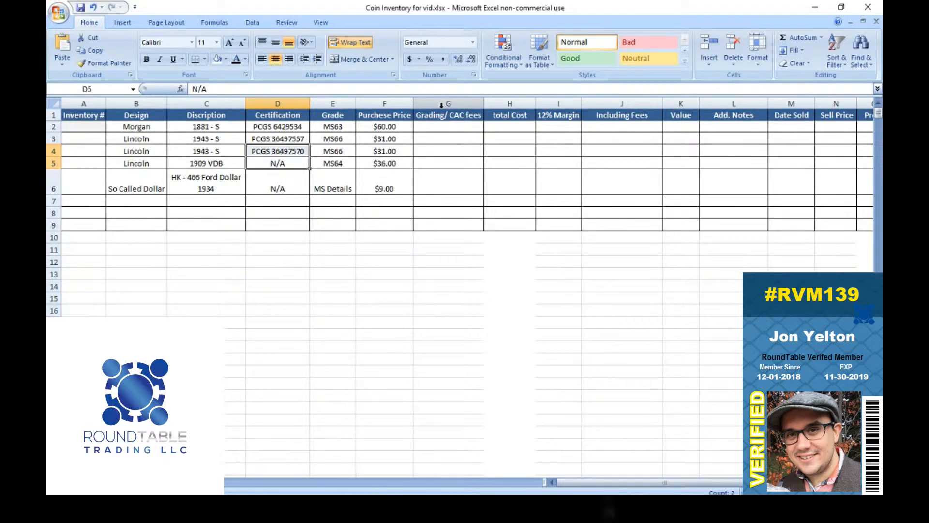
# Step: Insert a new column before the Grading/ CAC fees column and title it Purchase Date
pyautogui.rightClick(442, 105)
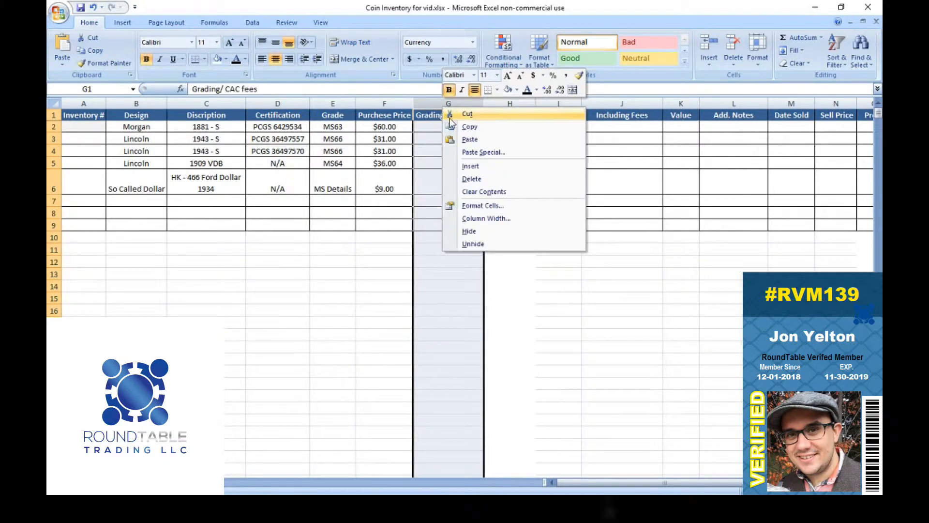
pyautogui.click(470, 167)
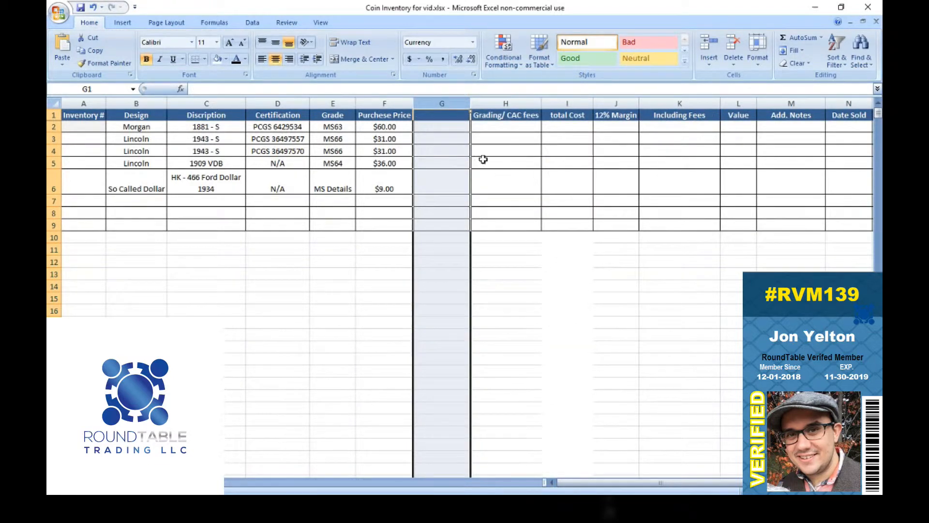
pyautogui.doubleClick(450, 114)
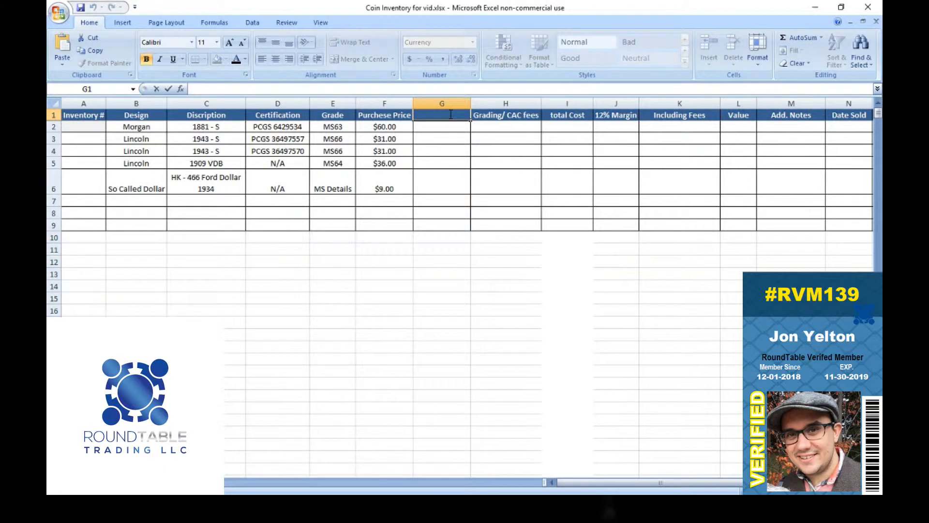
pyautogui.write('Purchase Date')
pyautogui.press('Return')
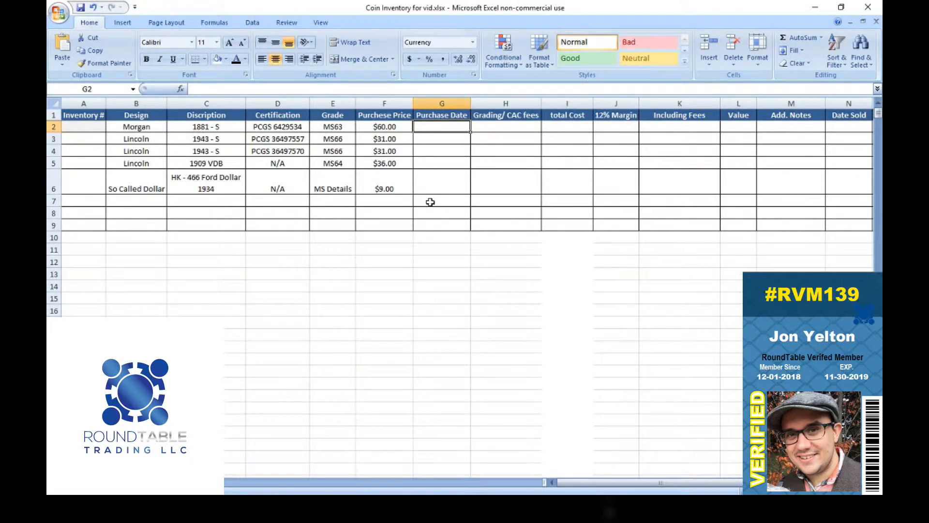
# Step: Delete the whole Purchase Date column from the inventory table
pyautogui.click(453, 103)
pyautogui.rightClick(449, 108)
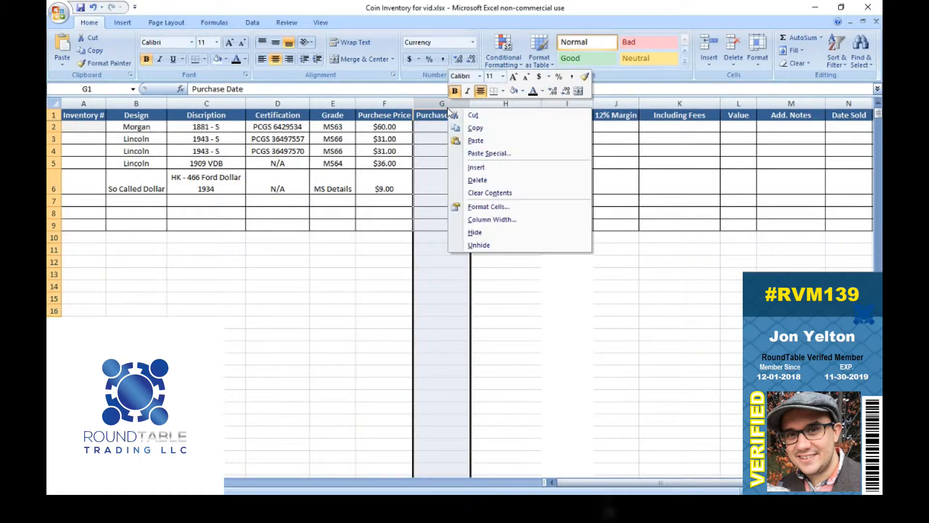
pyautogui.click(479, 182)
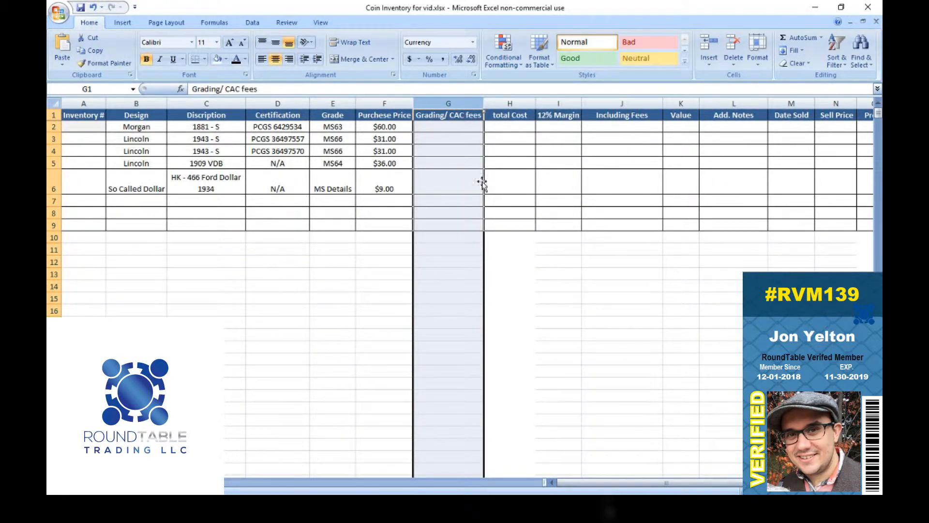
# Step: Undo the deletion of the Purchase Date column and redo it
pyautogui.click(493, 214)
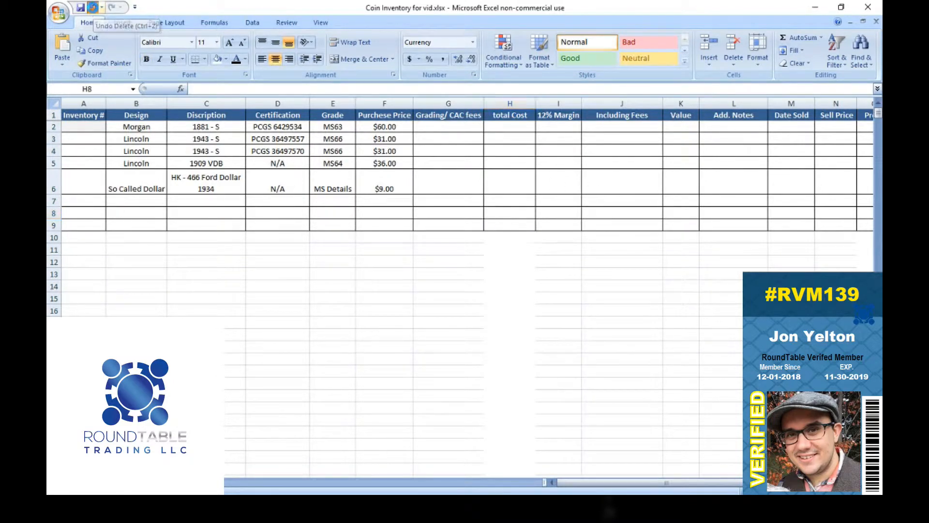
pyautogui.click(94, 8)
pyautogui.click(111, 8)
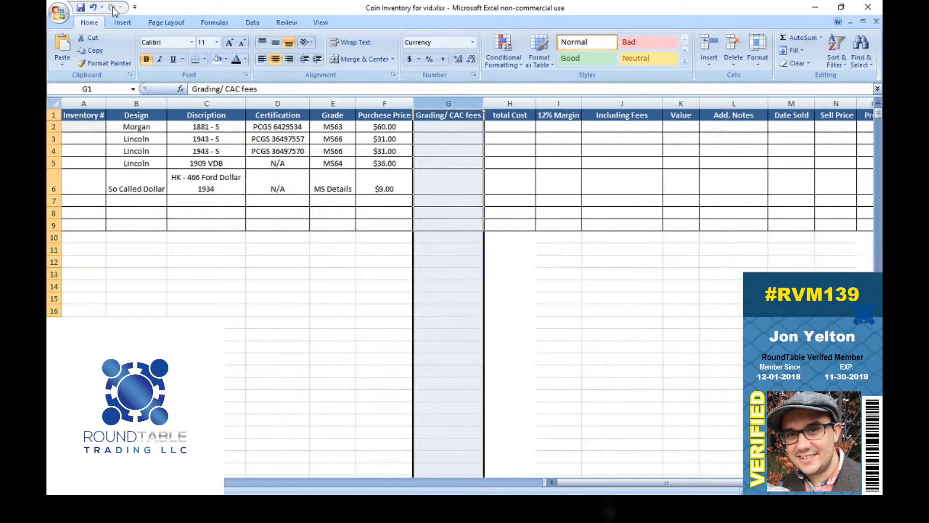
pyautogui.click(415, 186)
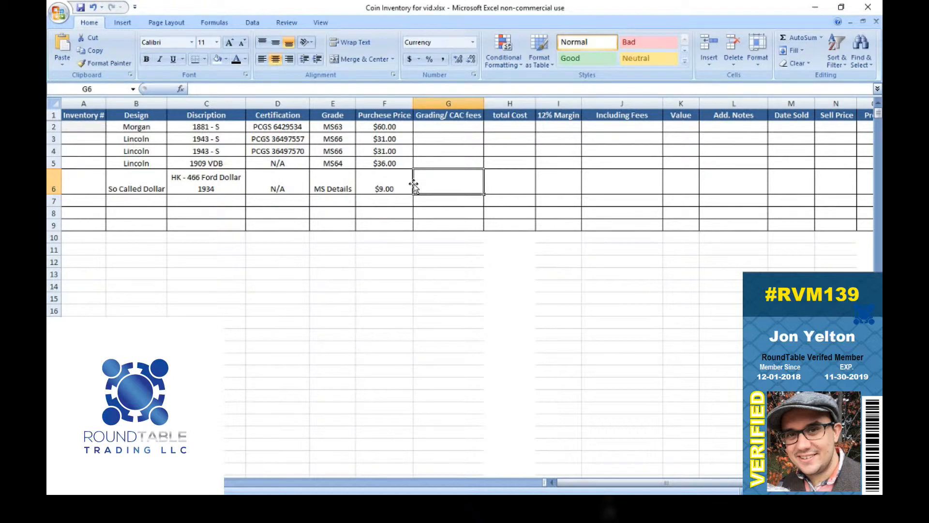
# Step: Number the five coin entries 1 to 5 in the Inventory # column, cells A2 to A6
pyautogui.moveTo(92, 129); pyautogui.dragTo(78, 199)
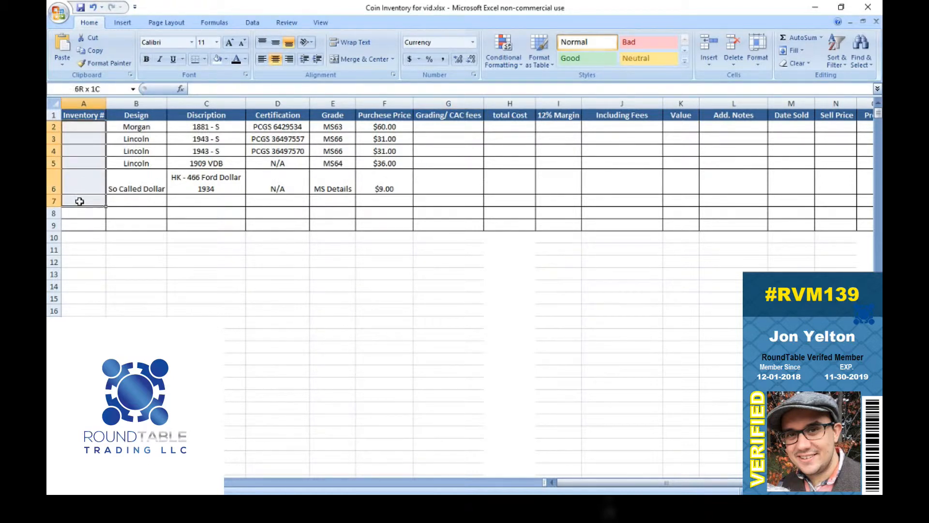
pyautogui.click(85, 126)
pyautogui.write('12')
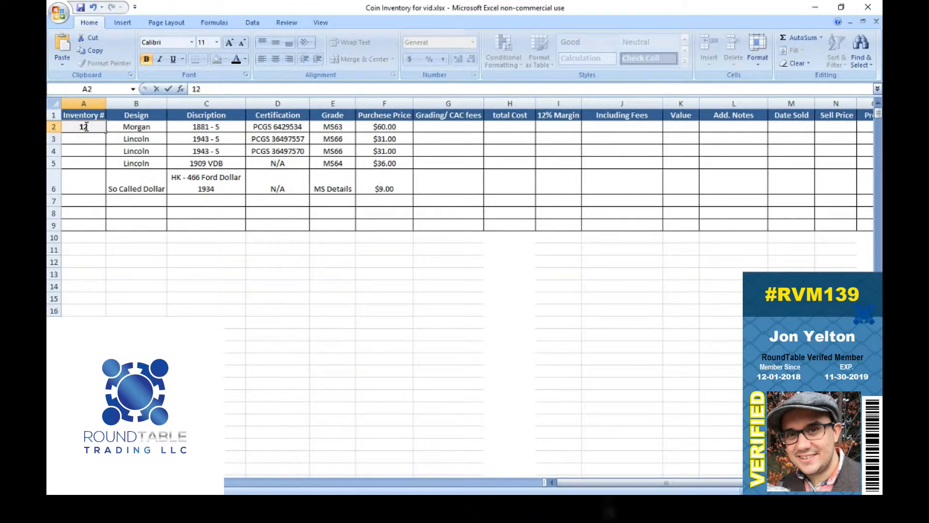
pyautogui.press('Return')
pyautogui.write('2')
pyautogui.press('Return')
pyautogui.write('3')
pyautogui.press('Return')
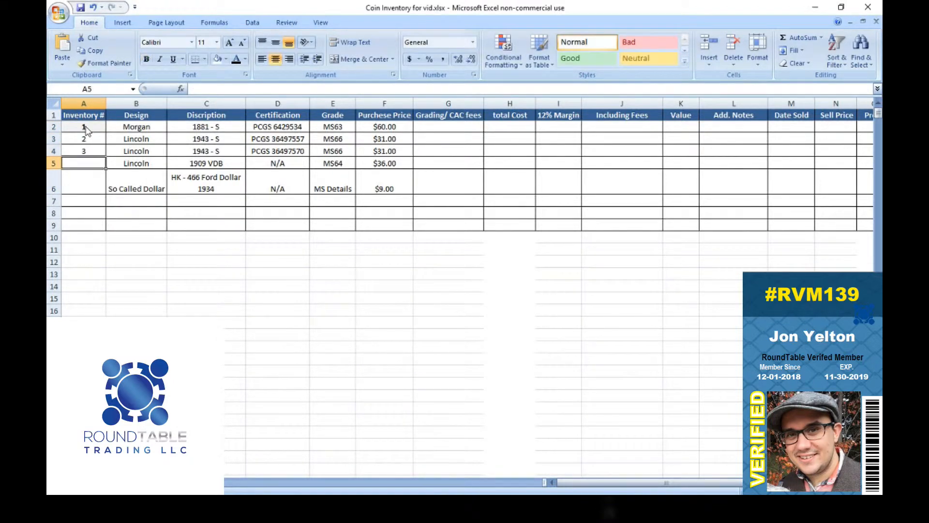
pyautogui.write('4')
pyautogui.press('Return')
pyautogui.write('5')
pyautogui.press('Return')
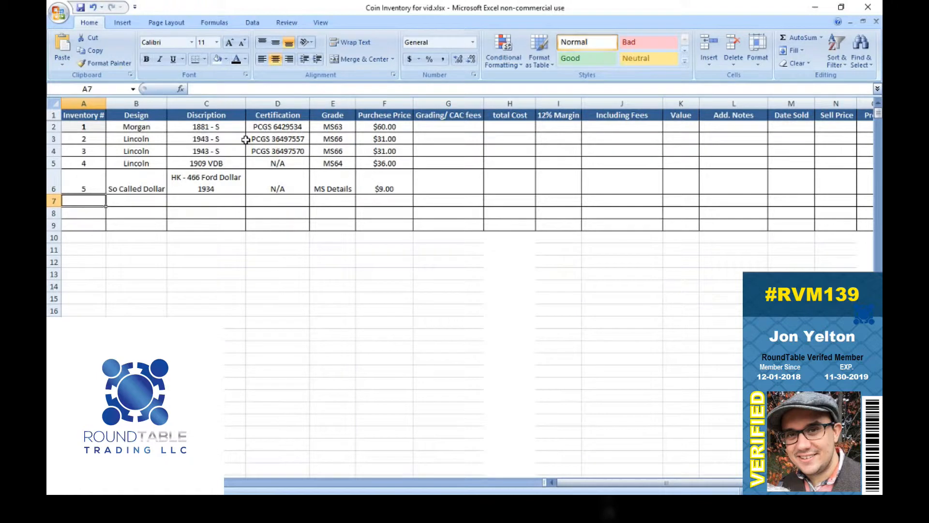
# Step: Extend the inventory numbers in A2 to A6 to 1100, 2001, 3001, 4001 and 5000
pyautogui.doubleClick(94, 127)
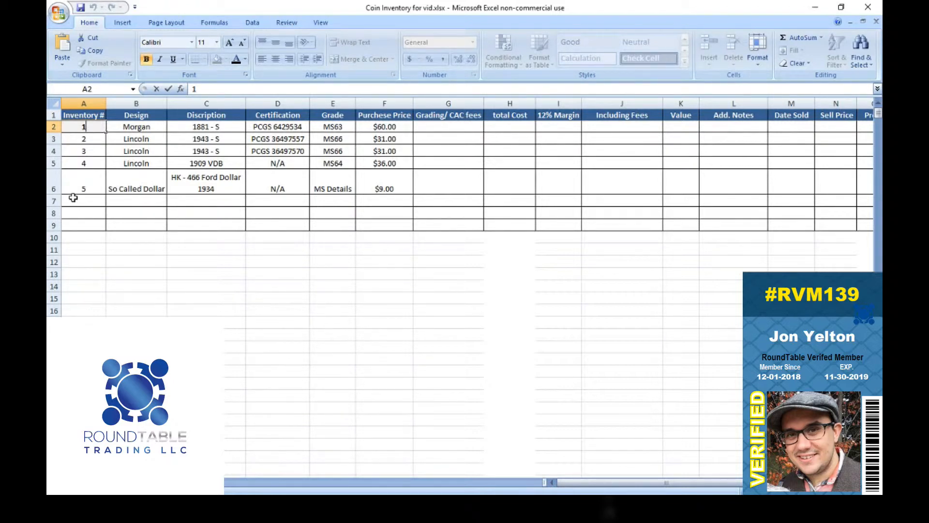
pyautogui.write('100')
pyautogui.doubleClick(84, 141)
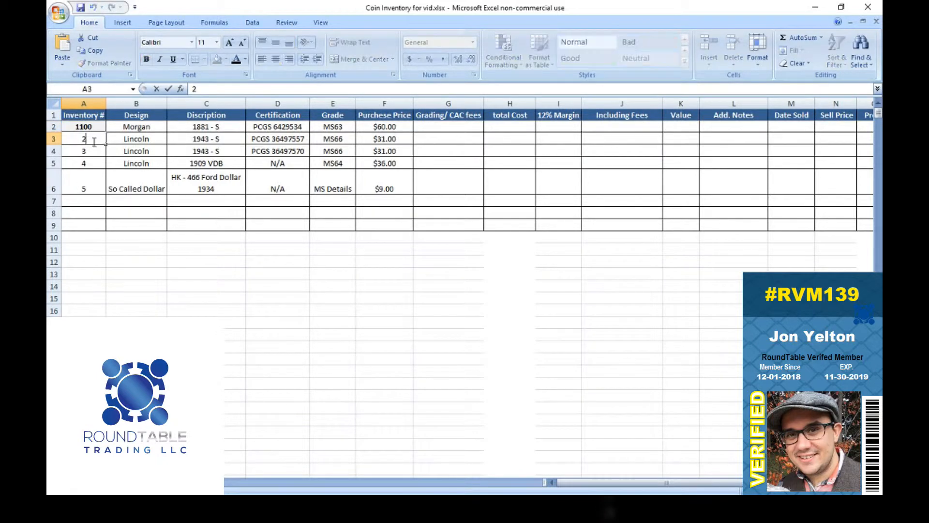
pyautogui.write('001')
pyautogui.doubleClick(95, 150)
pyautogui.write('001')
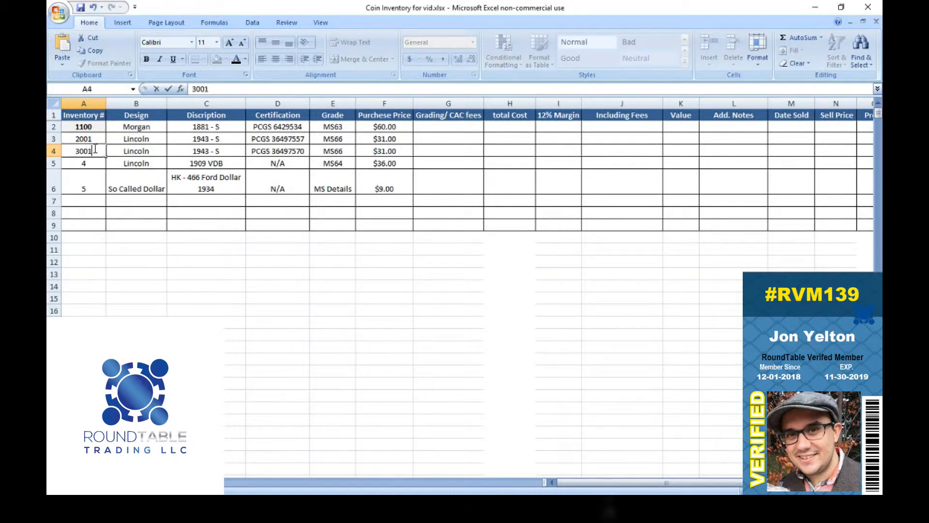
pyautogui.doubleClick(92, 164)
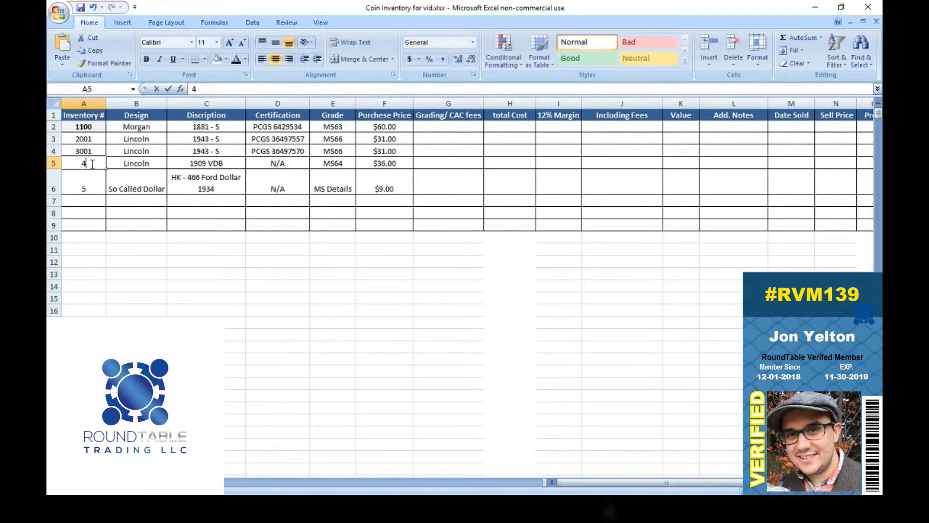
pyautogui.write('001')
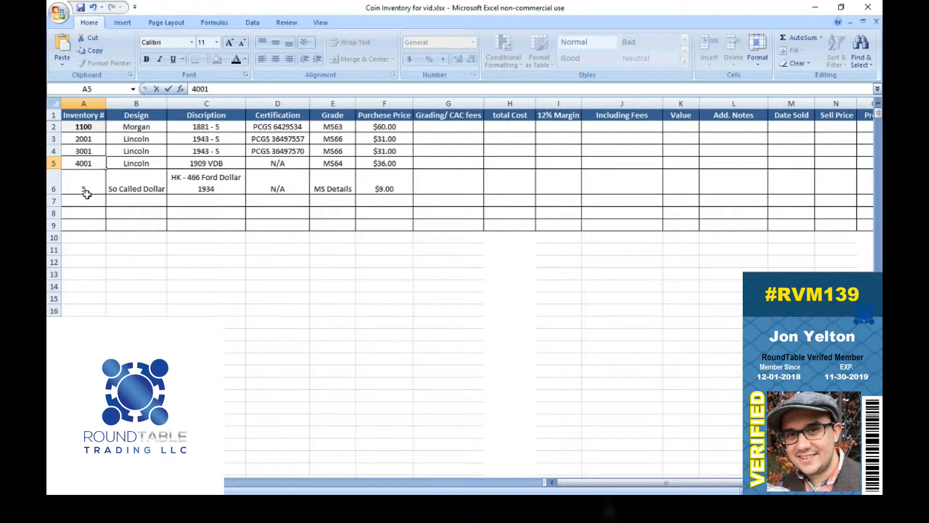
pyautogui.click(90, 186)
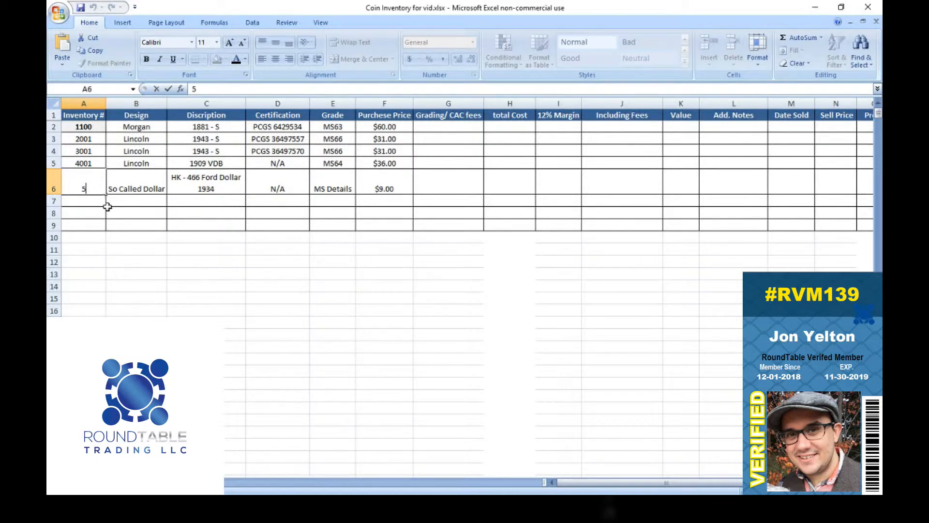
pyautogui.write('000')
pyautogui.press('Return')
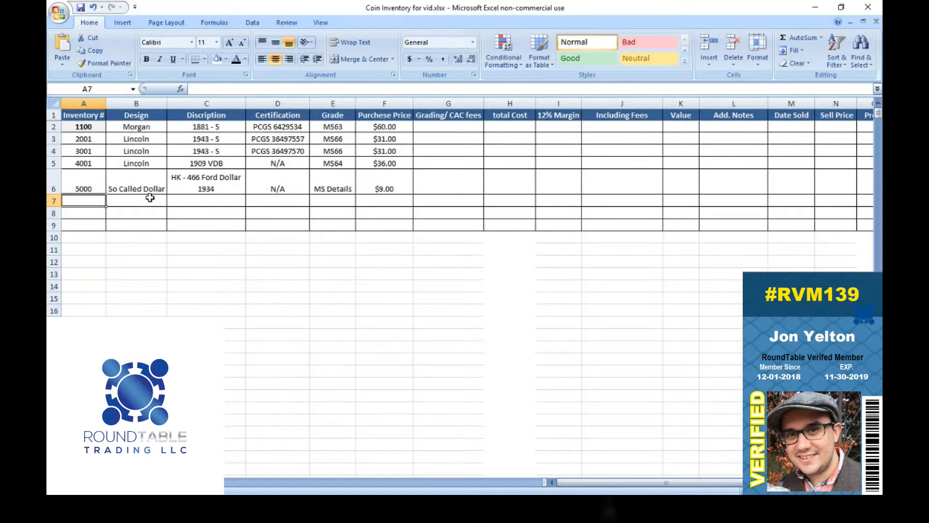
# Step: Add an entry in row 7 with the design Roll of pennies and the inventory number Lot 01
pyautogui.doubleClick(87, 201)
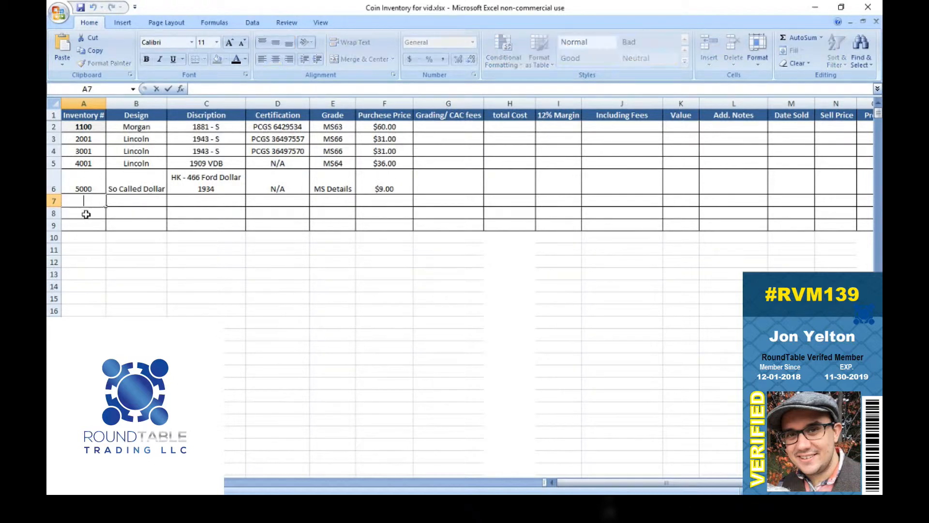
pyautogui.click(119, 199)
pyautogui.write('R')
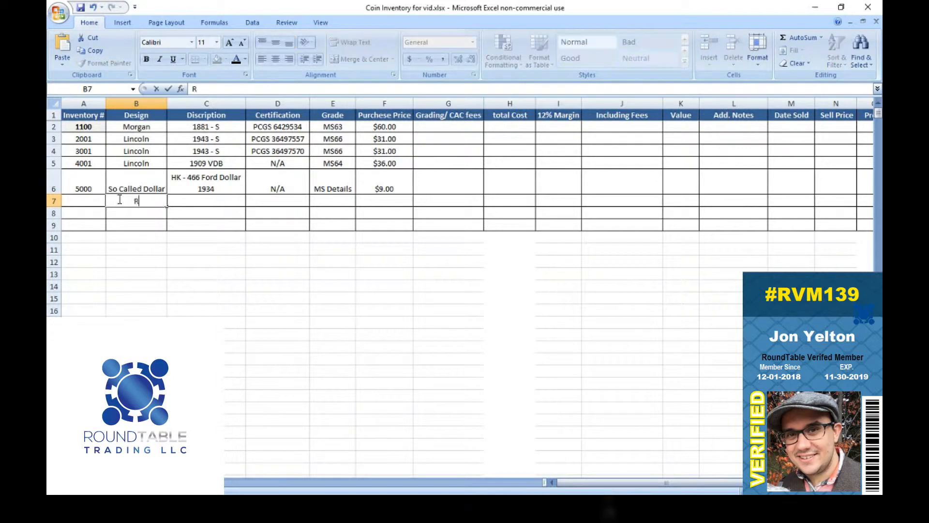
pyautogui.write('oll of pennies')
pyautogui.press('Return')
pyautogui.click(77, 201)
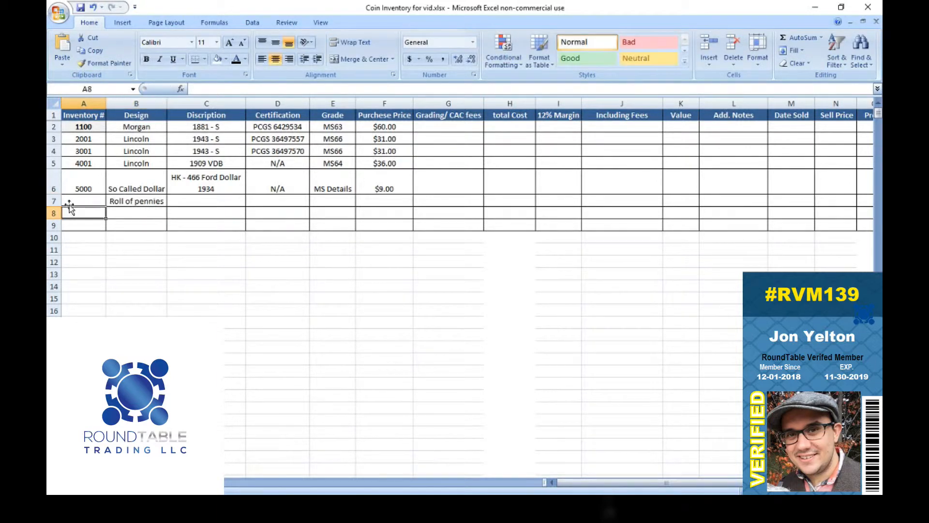
pyautogui.write('Lot 01')
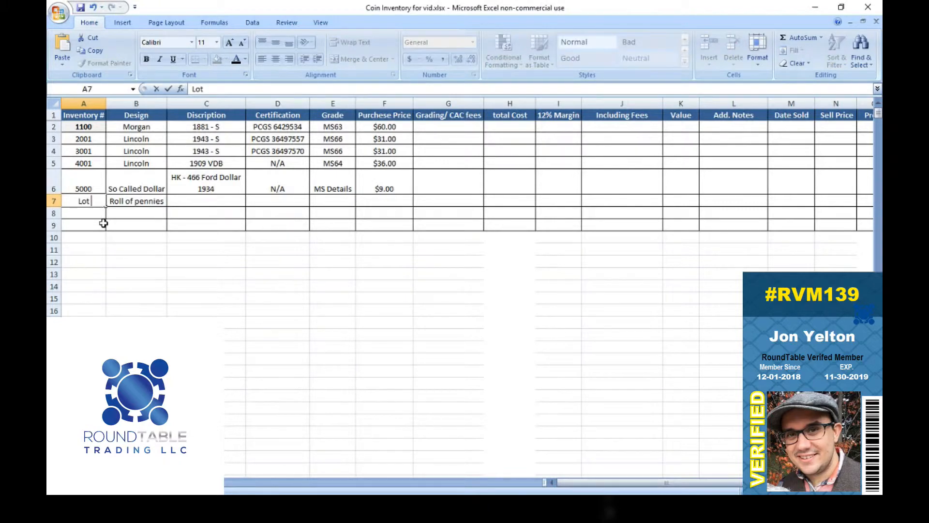
pyautogui.press('Return')
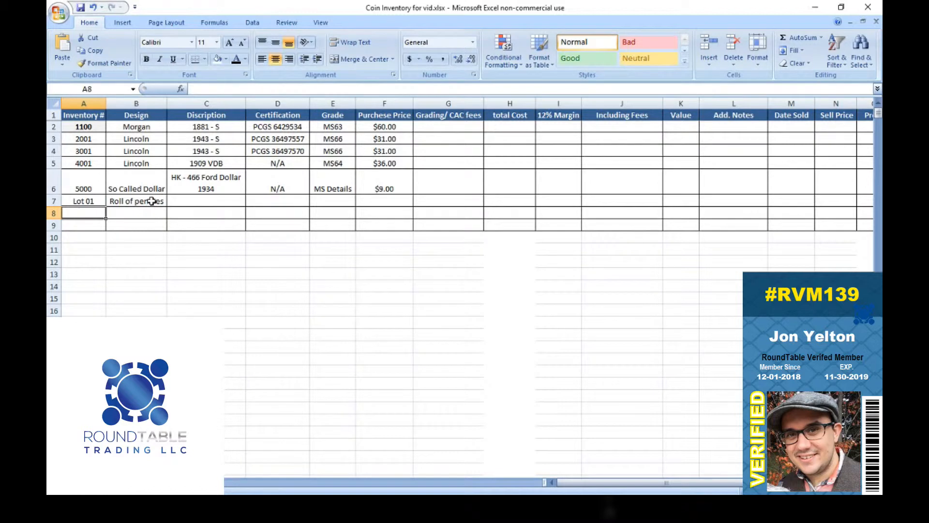
# Step: Clear the inventory number and design of the Roll of pennies entry in row 7
pyautogui.moveTo(151, 206); pyautogui.dragTo(96, 203)
pyautogui.press('Delete')
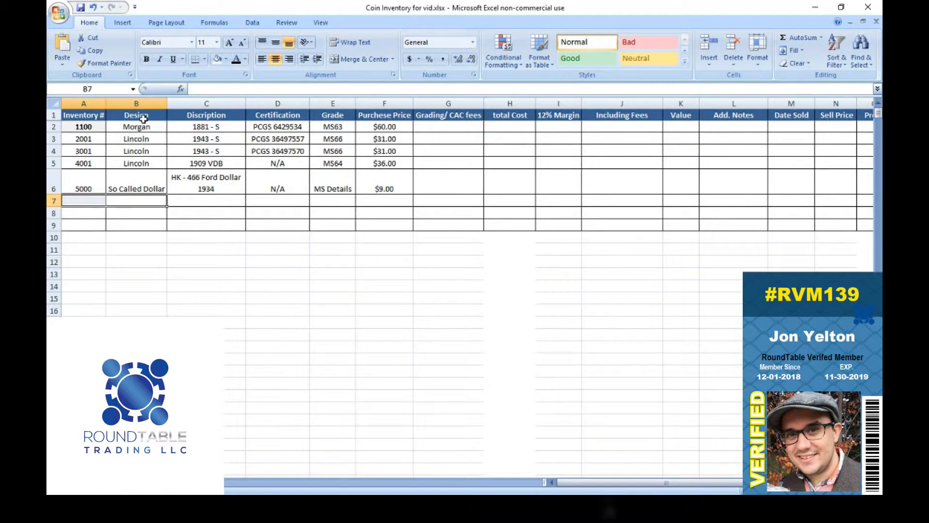
# Step: Examine the coins' design, description, certification and grade entries in rows 2 to 6
pyautogui.click(120, 130)
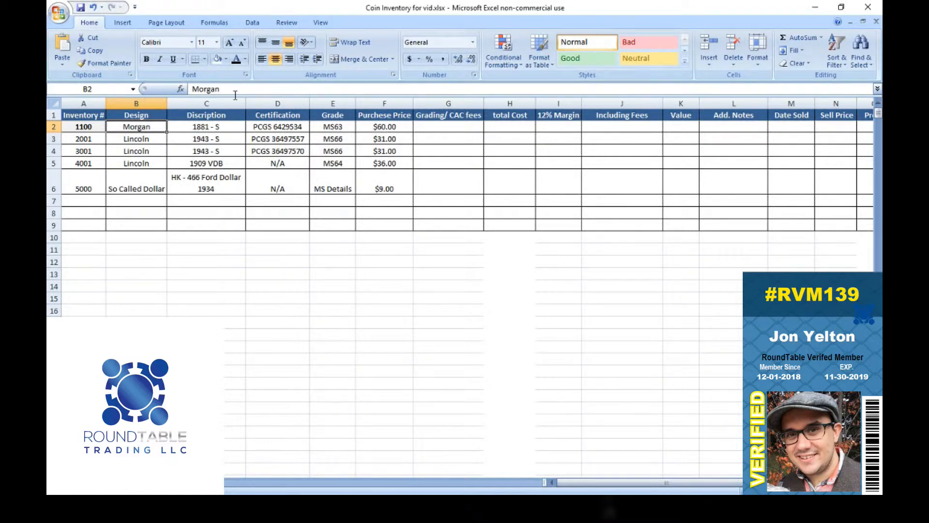
pyautogui.doubleClick(232, 165)
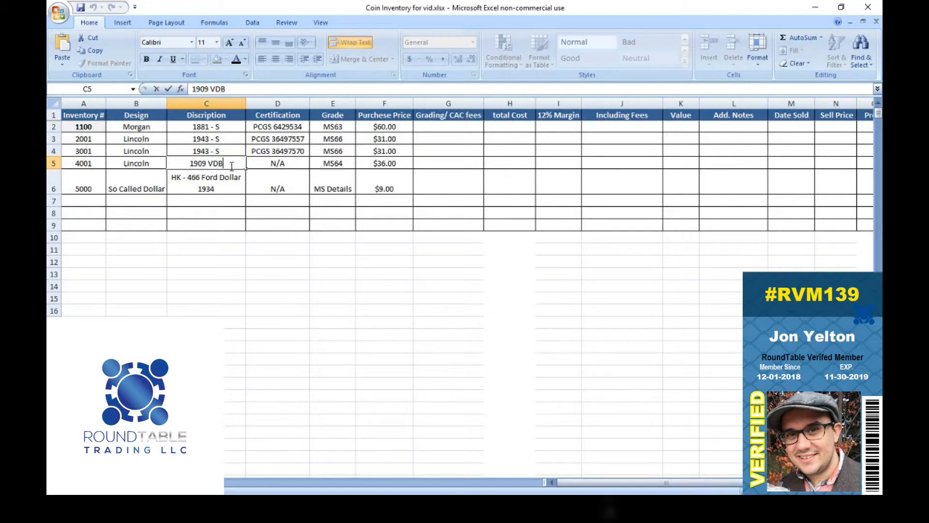
pyautogui.click(226, 188)
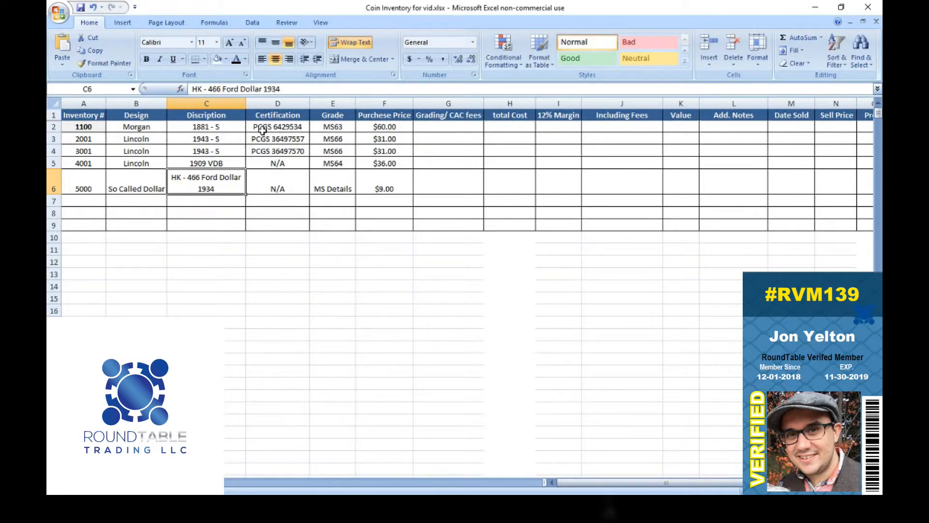
pyautogui.moveTo(262, 129); pyautogui.dragTo(259, 152)
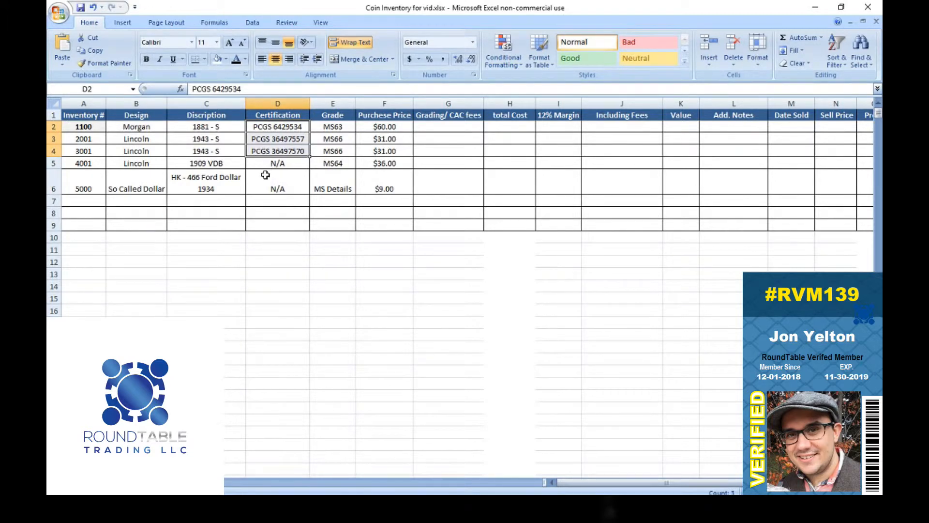
pyautogui.moveTo(268, 163); pyautogui.dragTo(267, 186)
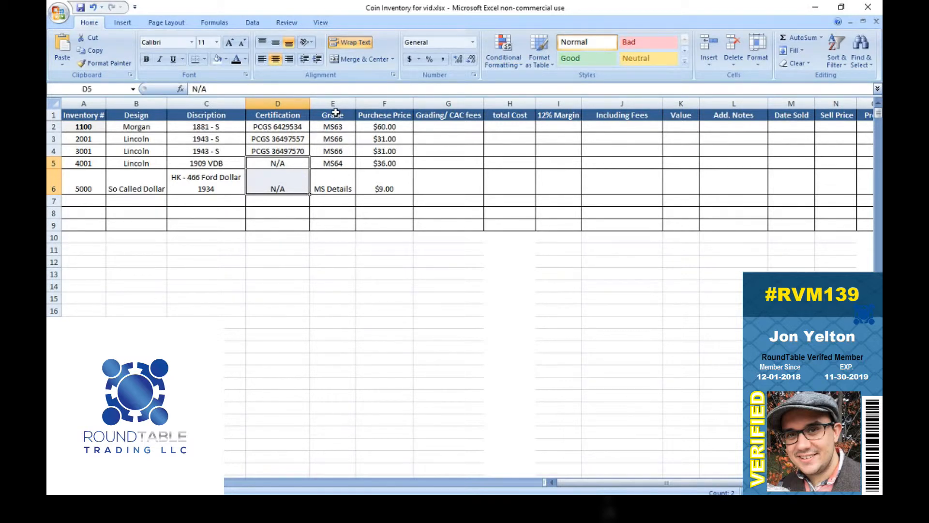
pyautogui.click(337, 128)
pyautogui.moveTo(337, 127); pyautogui.dragTo(329, 183)
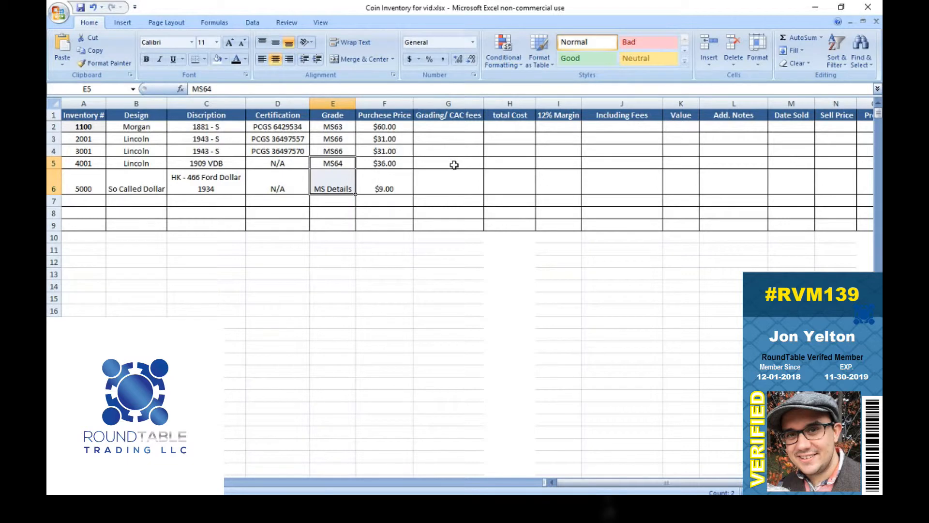
# Step: Enter grading fees of $14.50 for the Morgan in G2 and $40.00 for the first 1943 - S Lincoln in G3
pyautogui.click(438, 129)
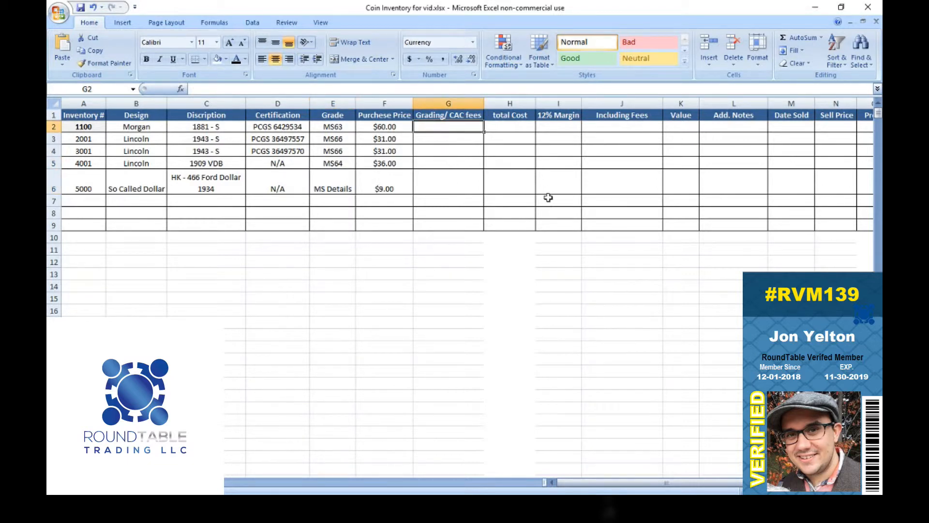
pyautogui.write('14.5')
pyautogui.press('Return')
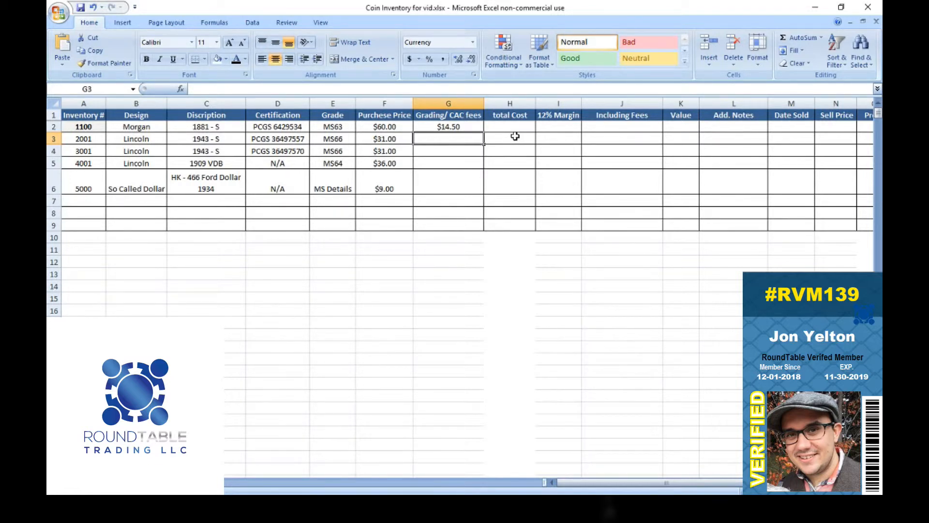
pyautogui.write('40')
pyautogui.press('Return')
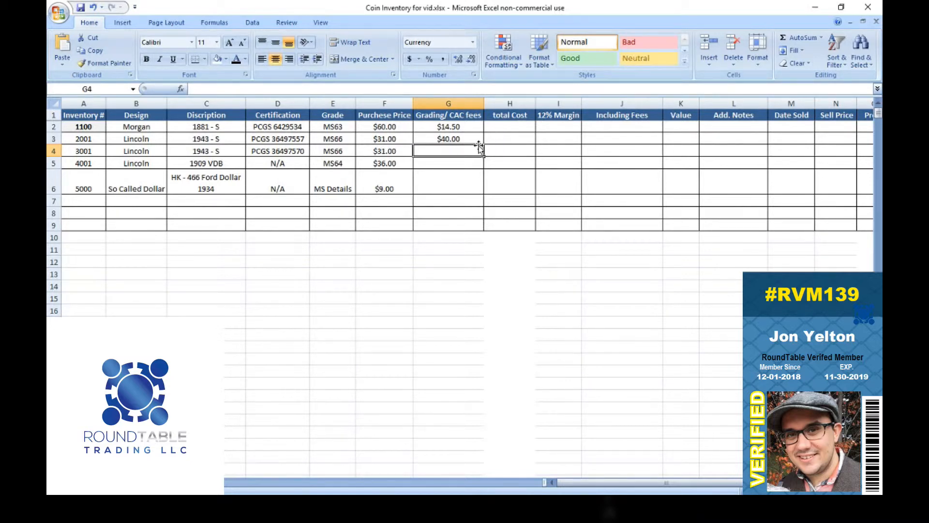
# Step: Clear the grading fees of the Morgan and the first 1943 - S Lincoln in G2 and G3
pyautogui.moveTo(457, 141); pyautogui.dragTo(459, 127)
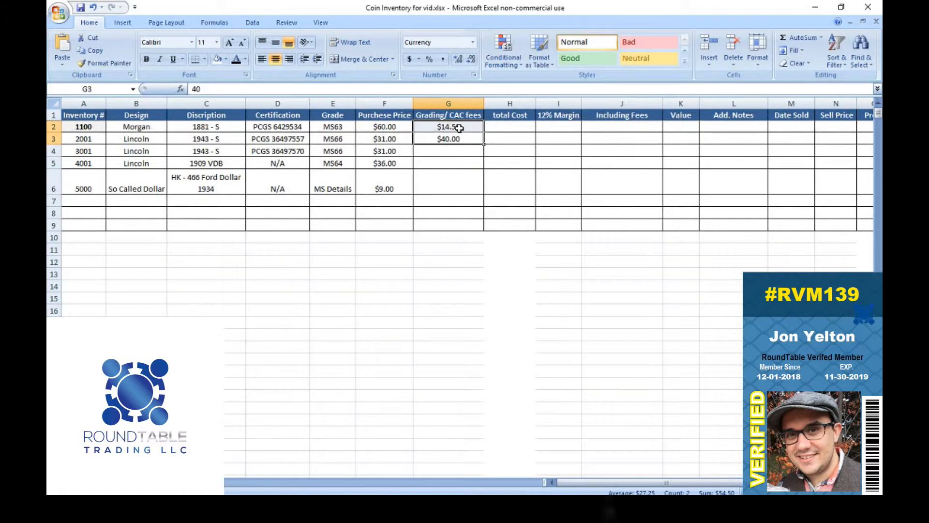
pyautogui.press('Delete')
pyautogui.press('Right')
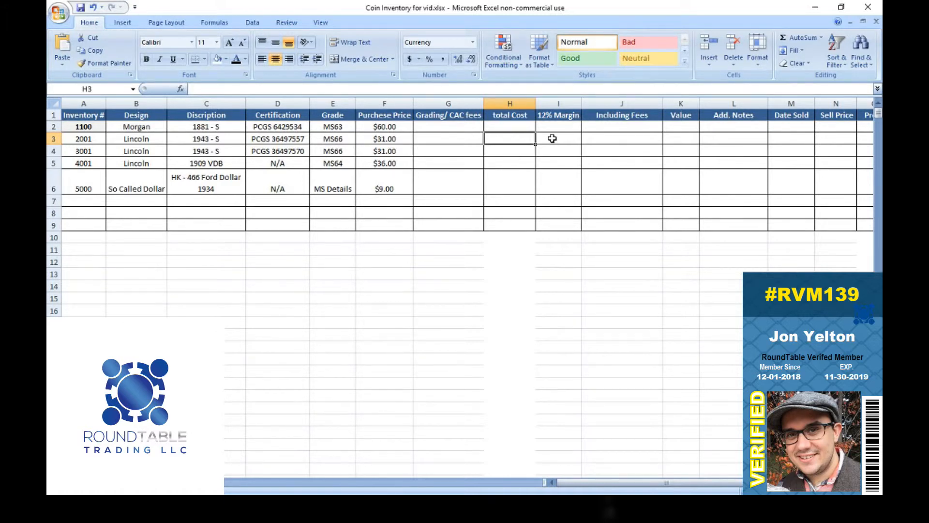
# Step: Examine the 12% Margin, Including Fees, Value, Add. Notes, Date Sold, Sell Price and Profit columns, then return to the Inventory # heading
pyautogui.click(556, 137)
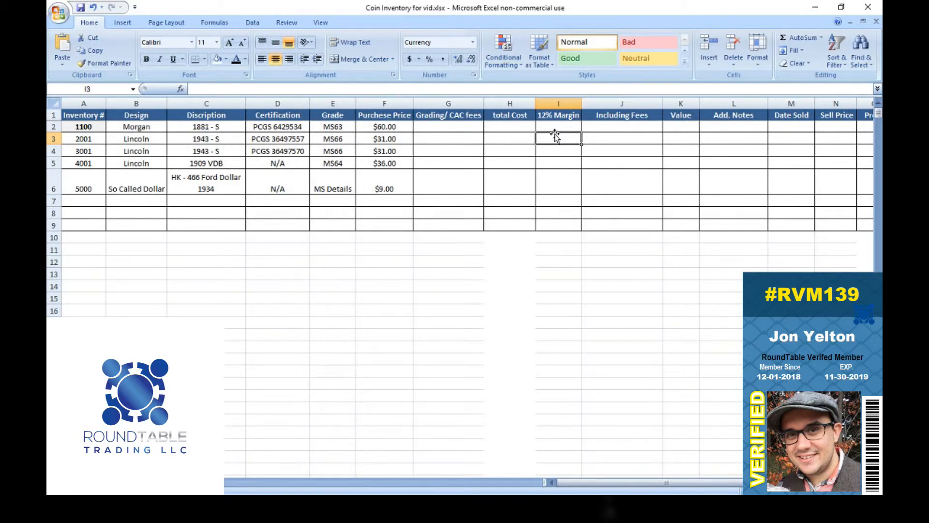
pyautogui.click(617, 103)
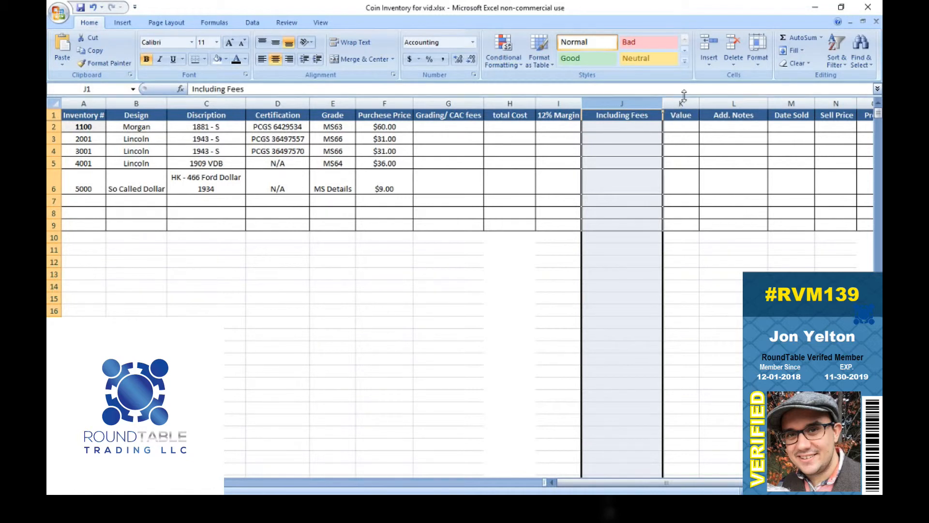
pyautogui.click(682, 115)
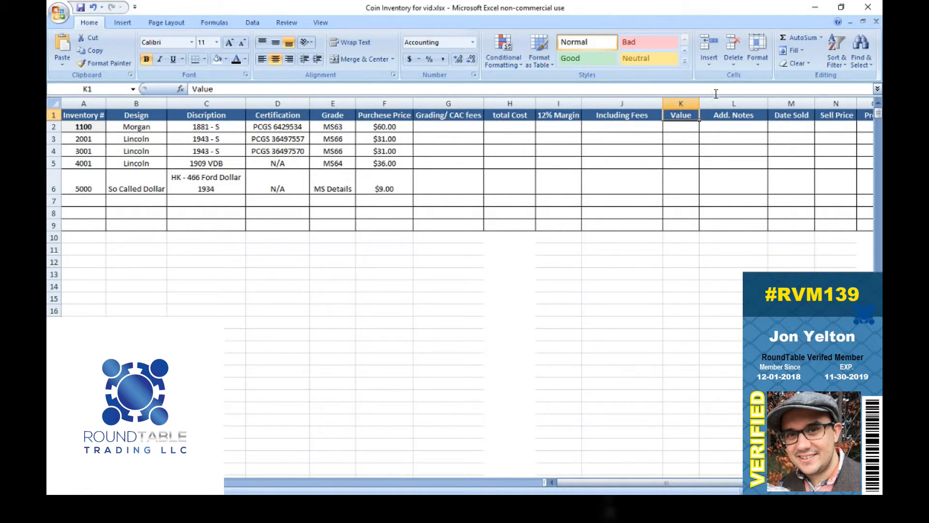
pyautogui.click(720, 103)
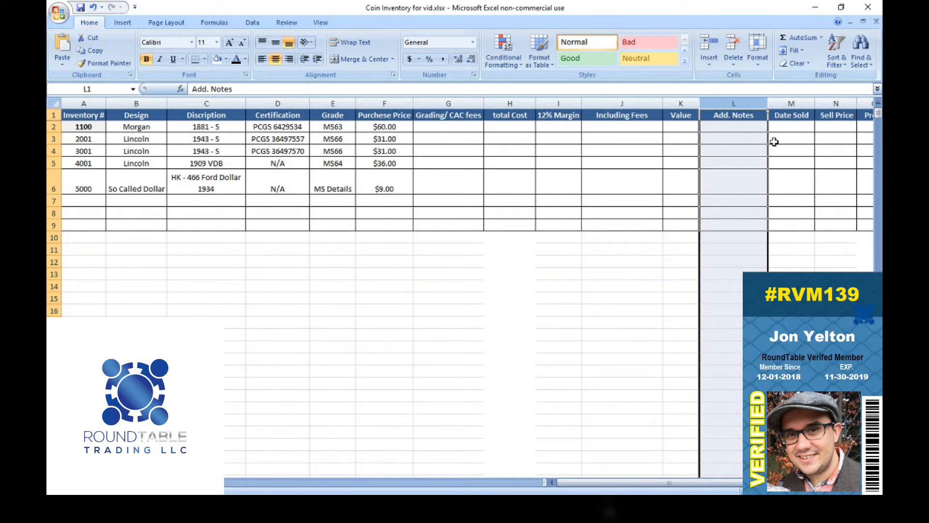
pyautogui.moveTo(594, 480); pyautogui.dragTo(609, 482)
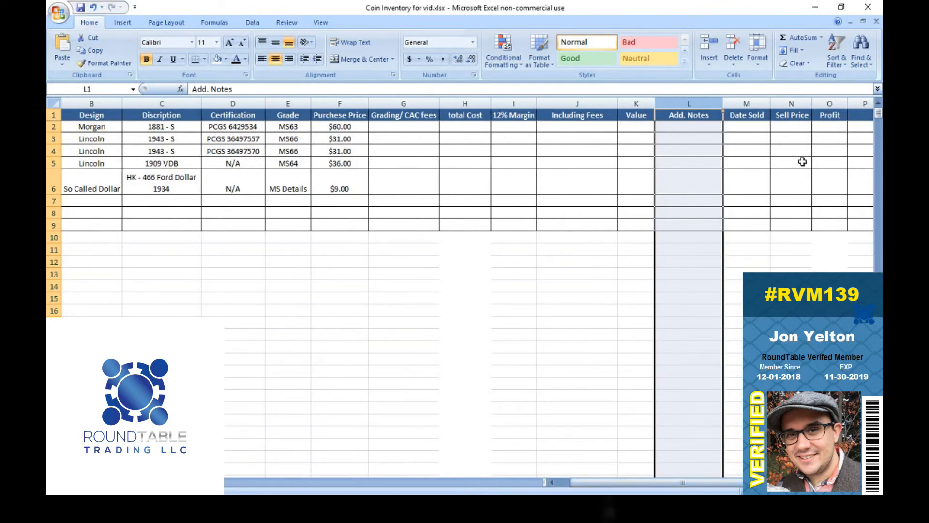
pyautogui.click(748, 103)
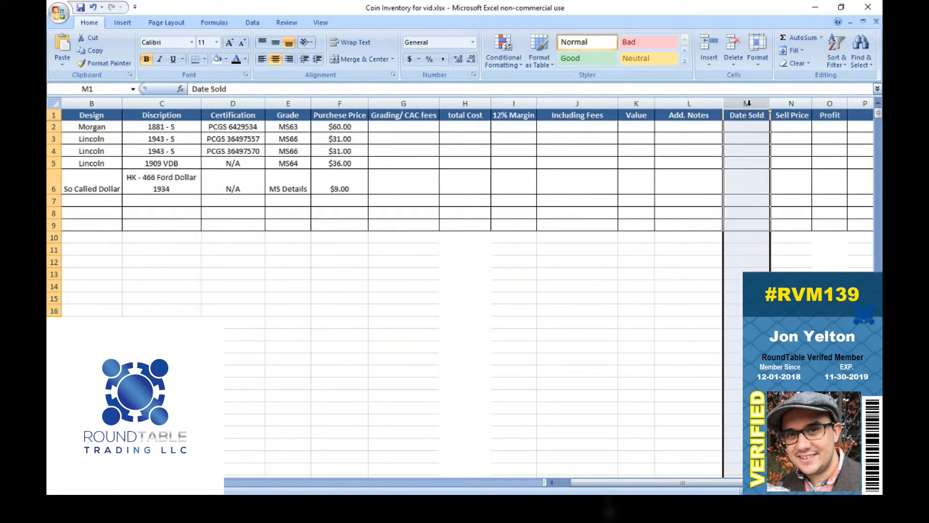
pyautogui.click(792, 103)
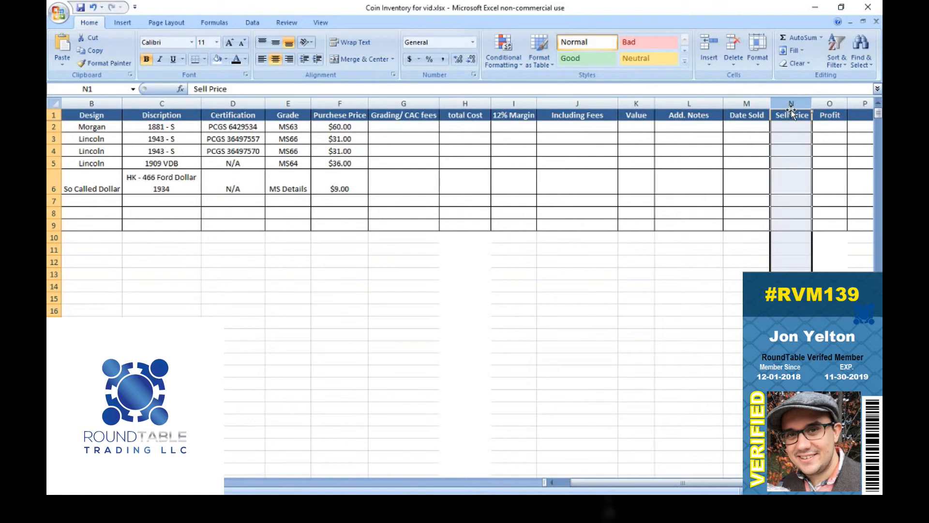
pyautogui.click(830, 104)
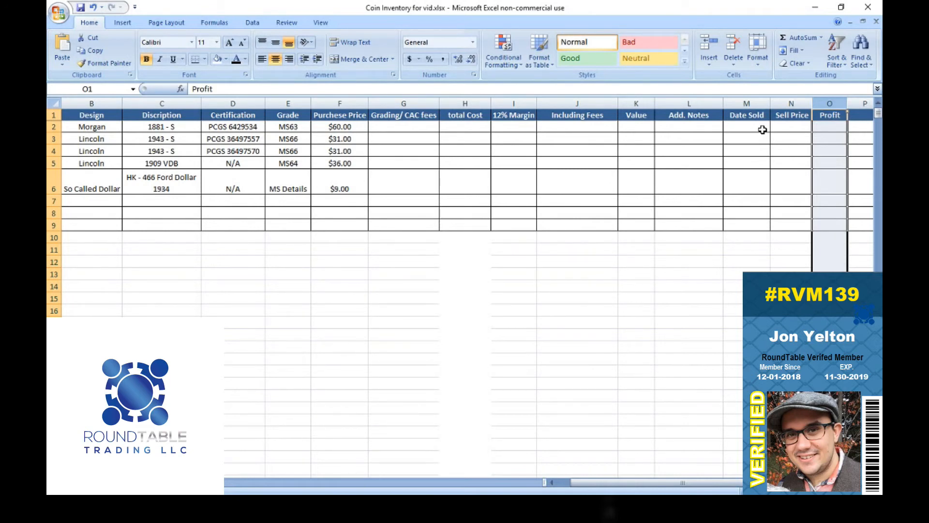
pyautogui.press('Left')
pyautogui.press('Left')
pyautogui.press('Left')
pyautogui.press('Left')
pyautogui.press('Left')
pyautogui.press('Left')
pyautogui.press('Left')
pyautogui.press('Left')
pyautogui.press('Left')
pyautogui.press('Left')
pyautogui.press('Left')
pyautogui.press('Left')
pyautogui.press('Left')
pyautogui.press('Left')
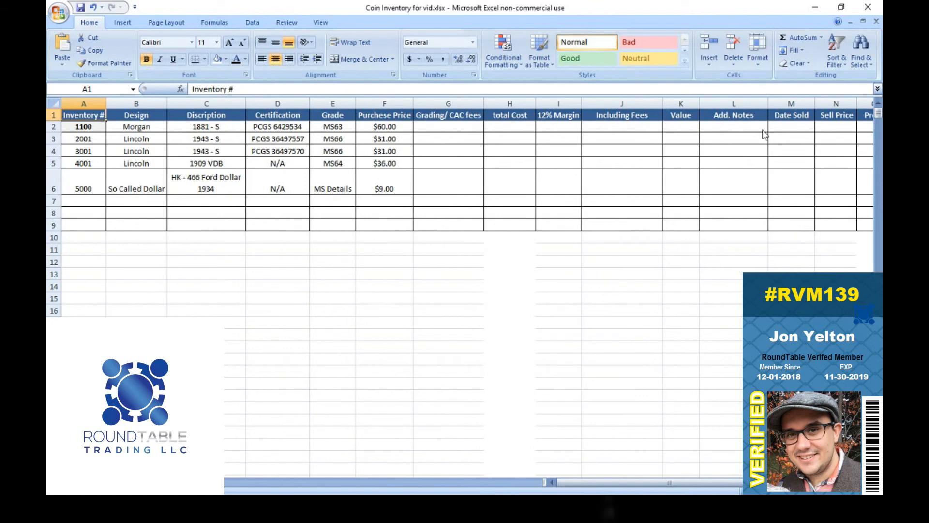